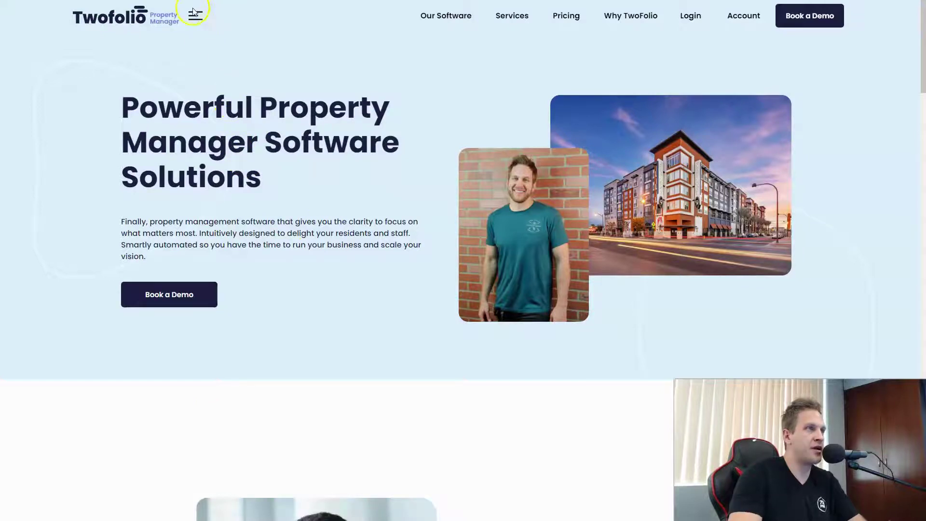
Check the right-click menus for the hamburger icon and the Twofolio logo.
left_click_drag(204, 21, 224, 34)
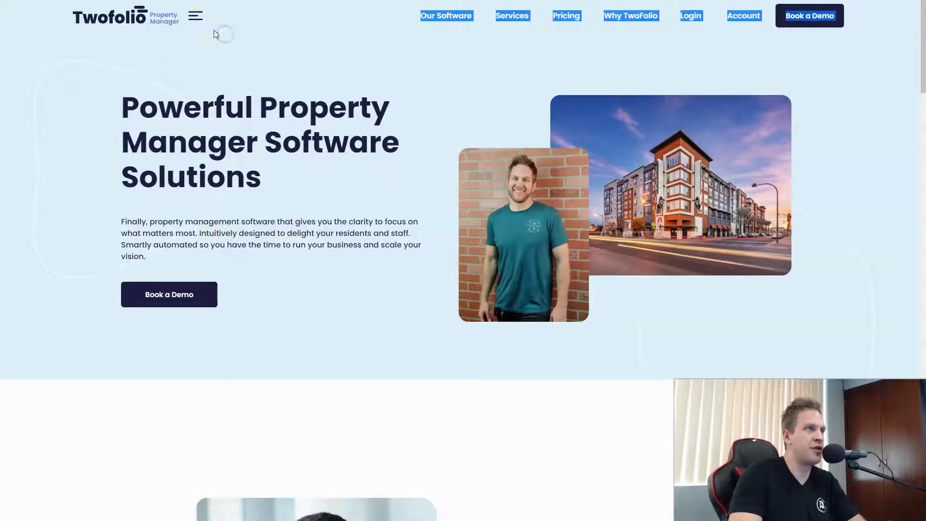
left_click(216, 34)
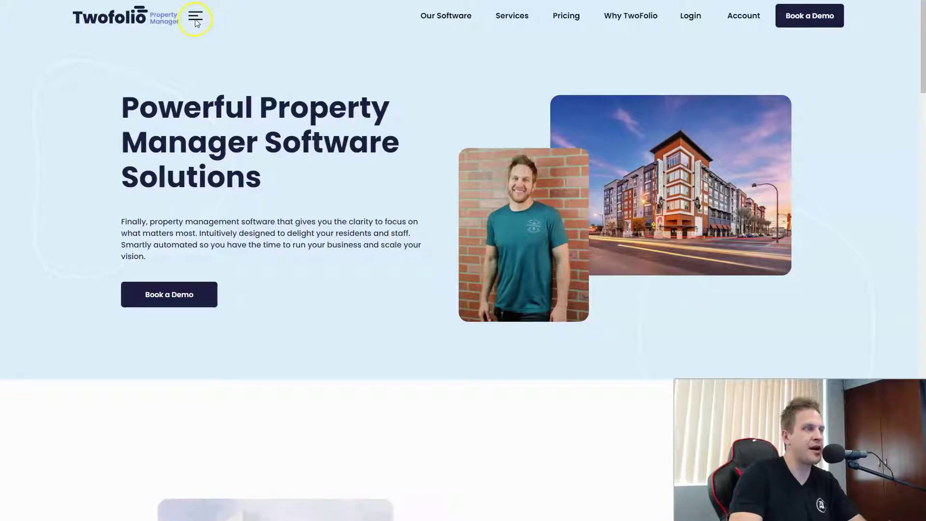
right_click(197, 18)
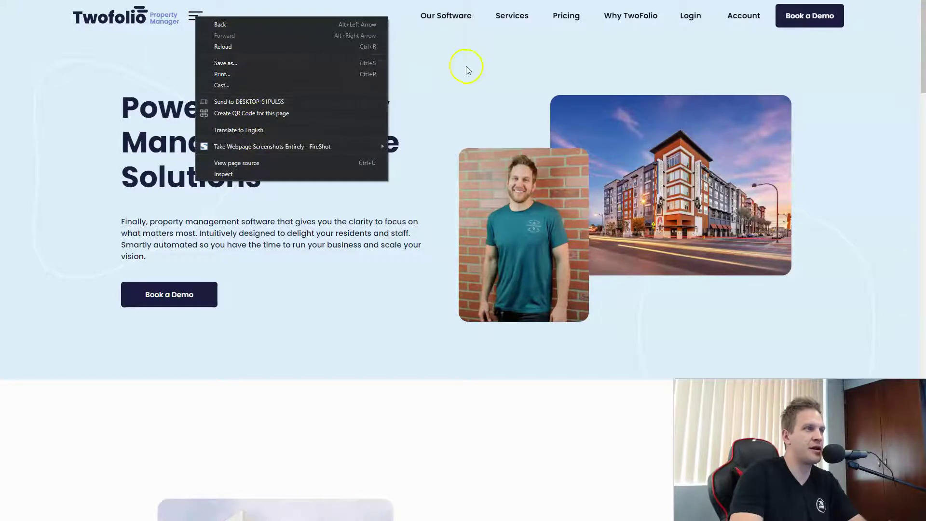
left_click(431, 66)
right_click(133, 15)
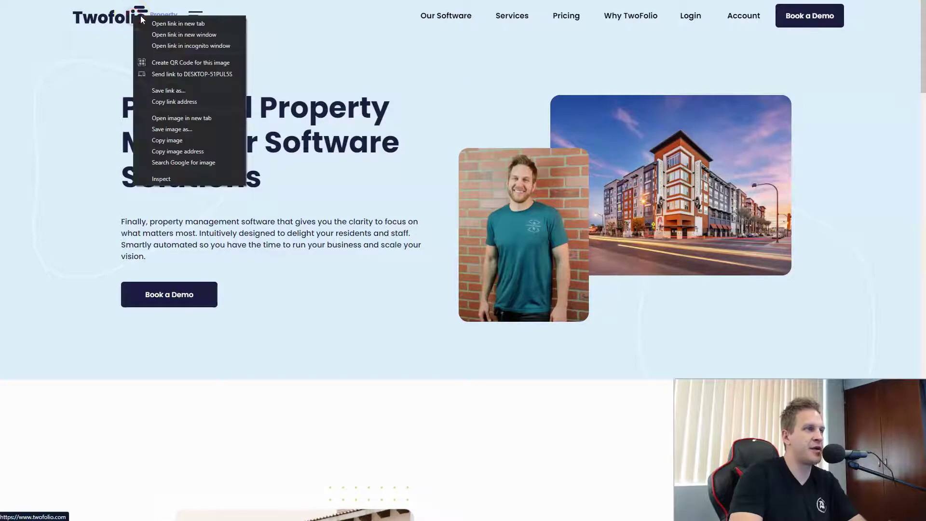
left_click(276, 72)
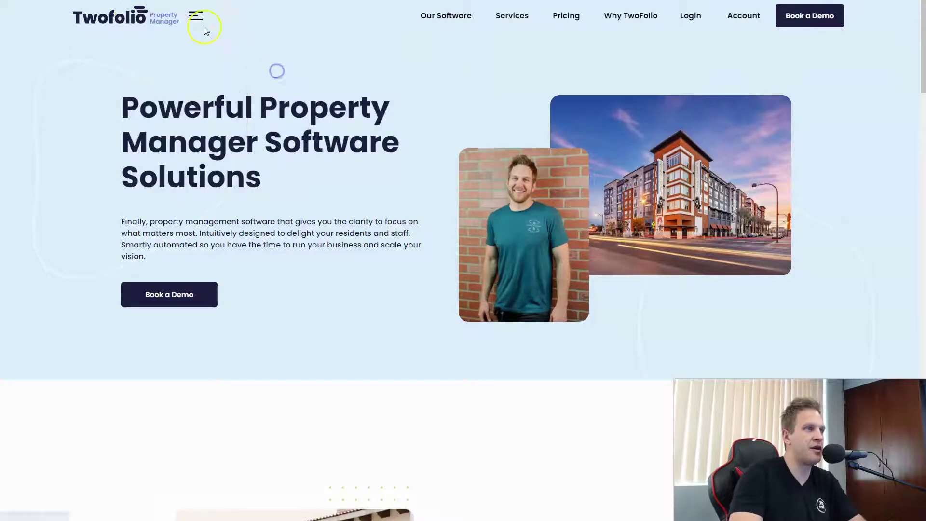
Open Chrome's developer tools with Ctrl+Shift+I.
right_click(197, 17)
key("Escape")
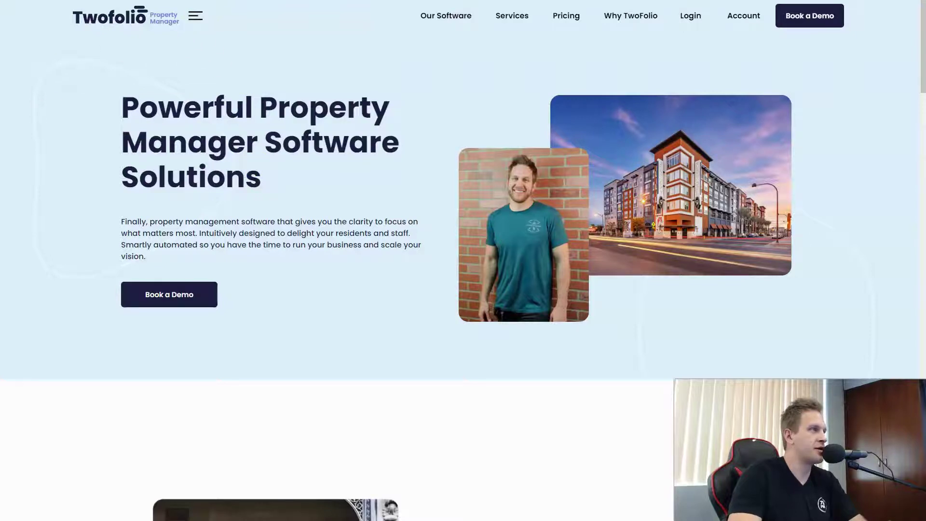
key("ctrl+shift+i")
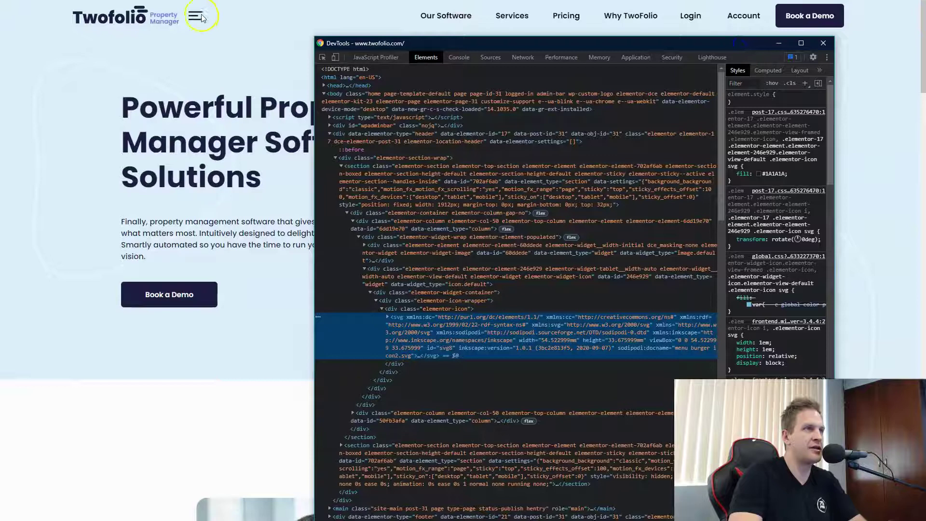
Inspect the hamburger icon's markup and move the DevTools window up and left.
right_click(202, 16)
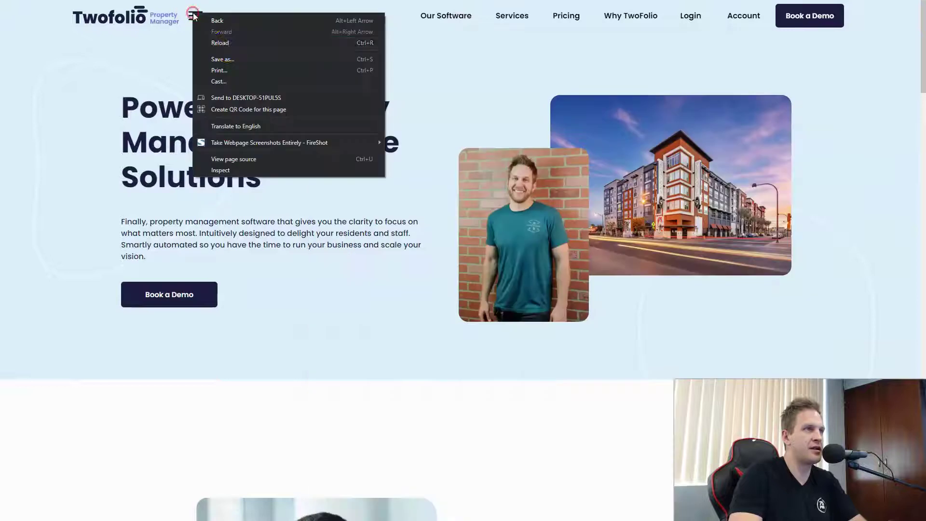
left_click(243, 174)
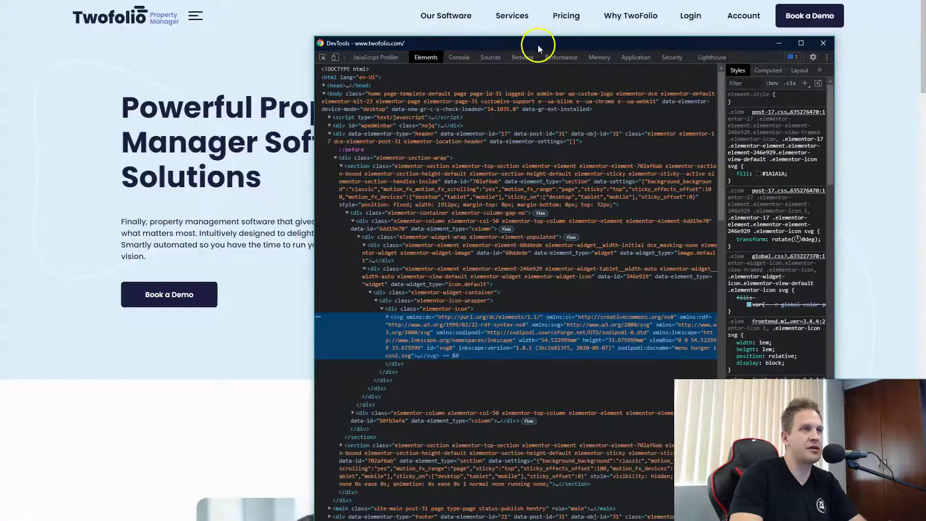
left_click_drag(537, 42, 466, 18)
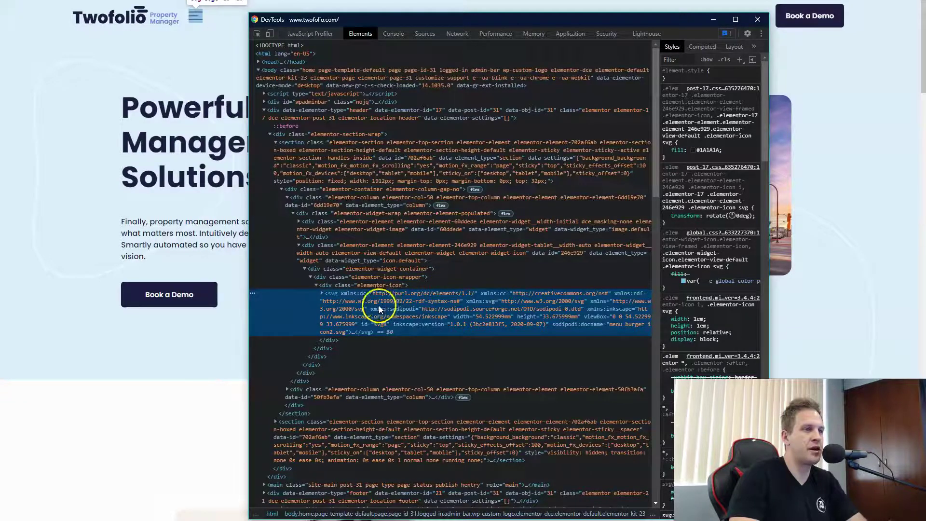
Copy the whole svg element with Copy > Copy element.
right_click(351, 302)
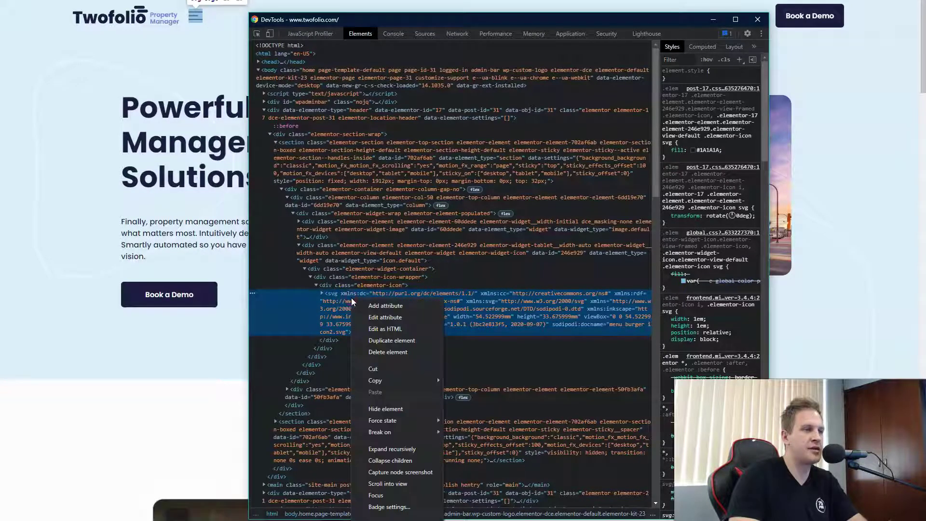
mouse_move(392, 381)
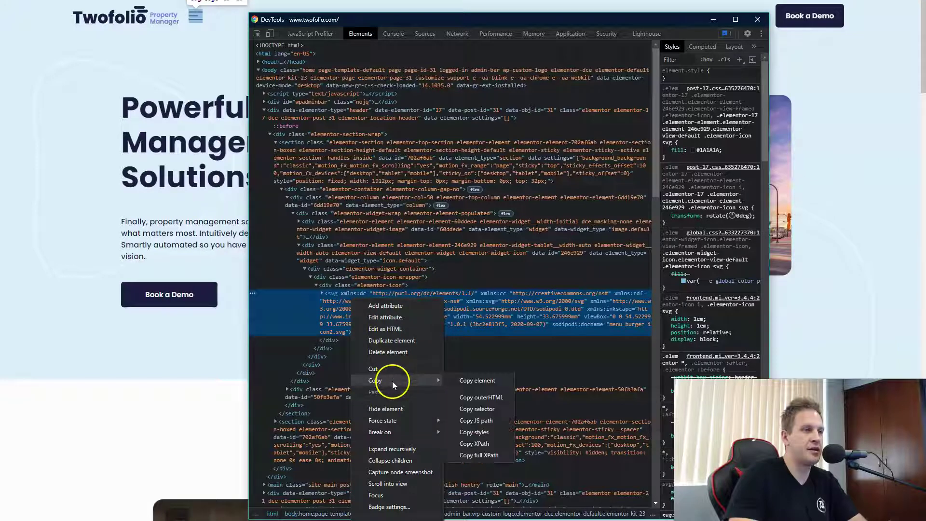
left_click(476, 382)
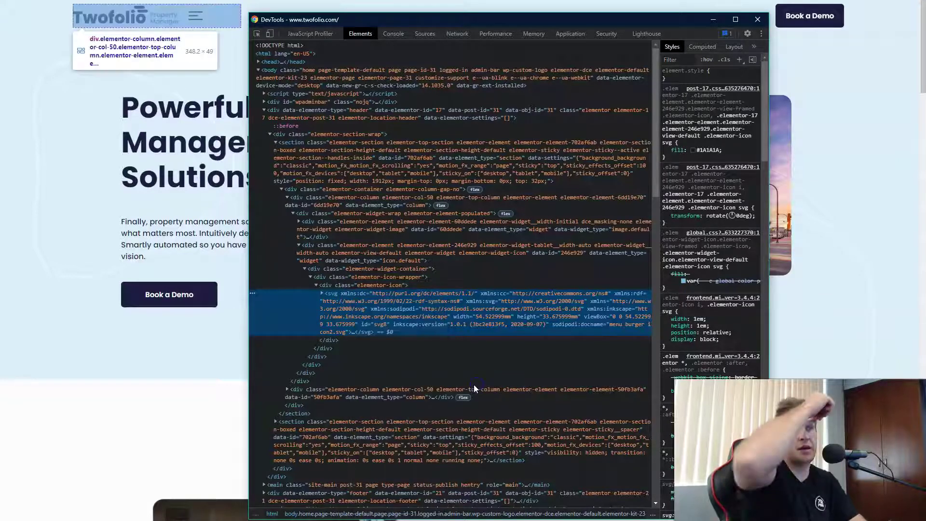
left_click(440, 309)
left_click(415, 300)
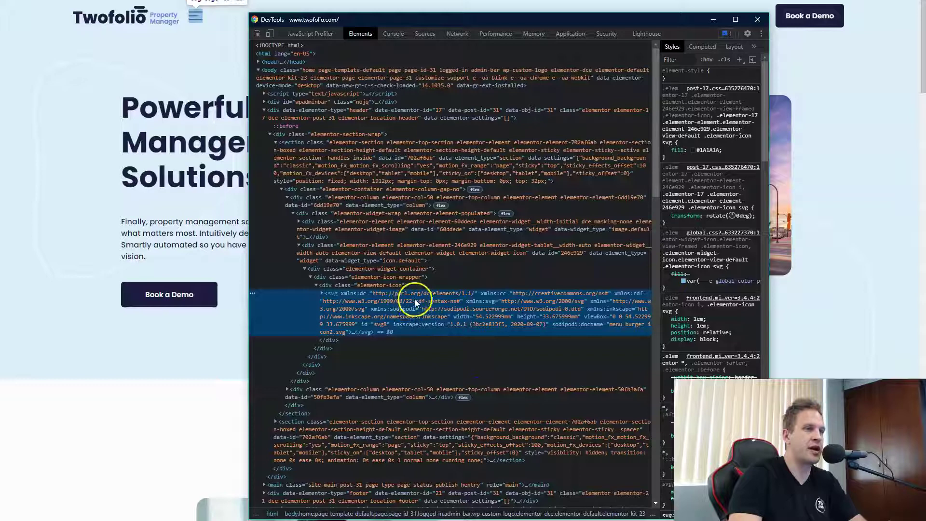
right_click(478, 309)
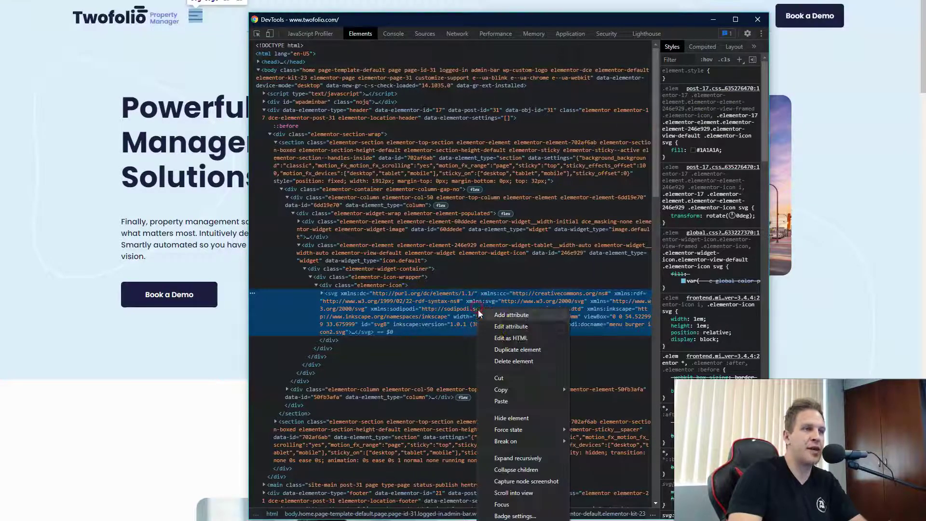
right_click(412, 315)
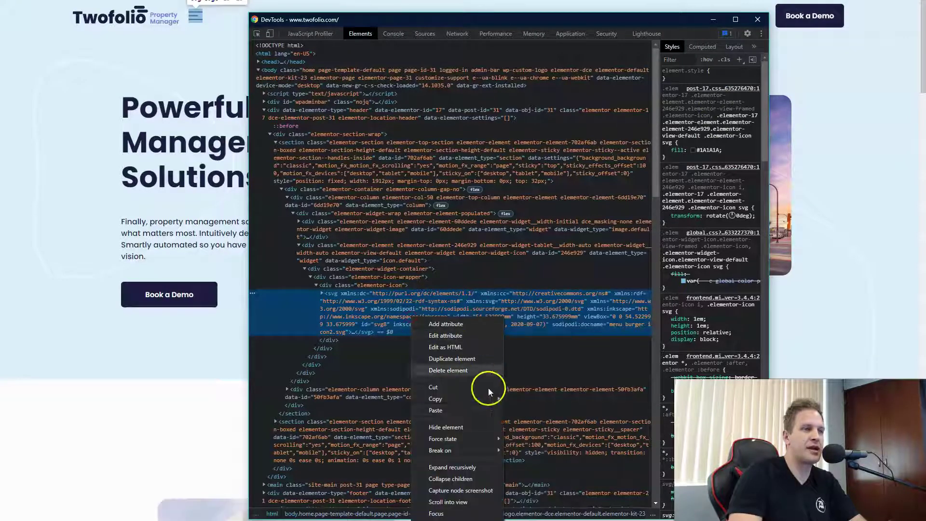
mouse_move(468, 403)
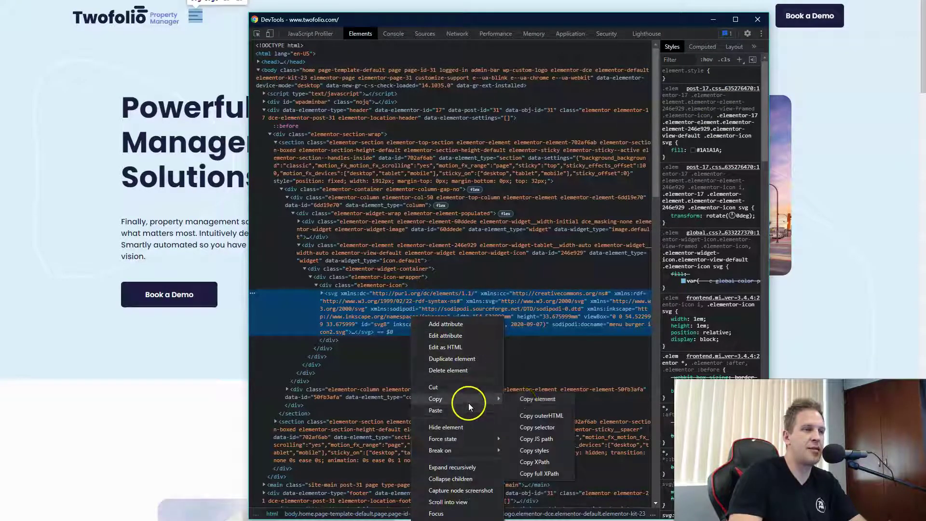
left_click(537, 400)
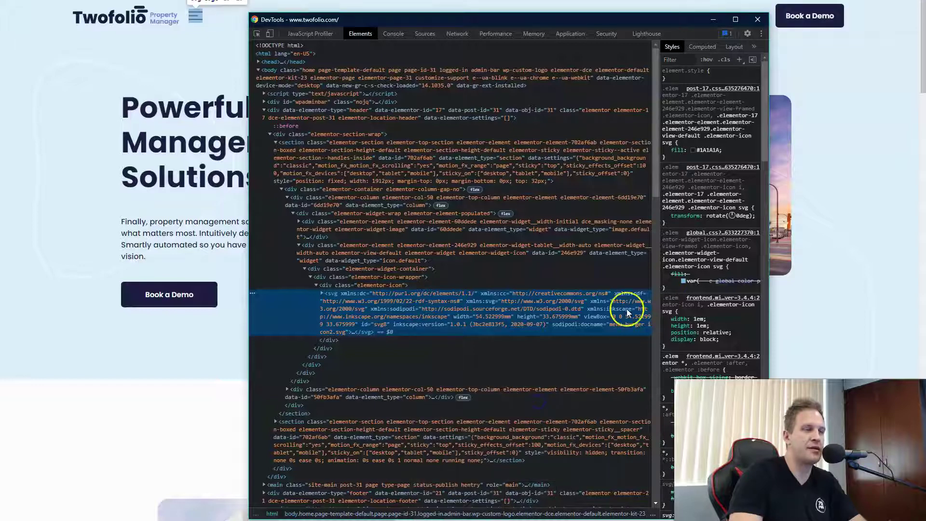
Expand the svg node to reveal its defs, metadata and Layer 1 group.
double_click(332, 295)
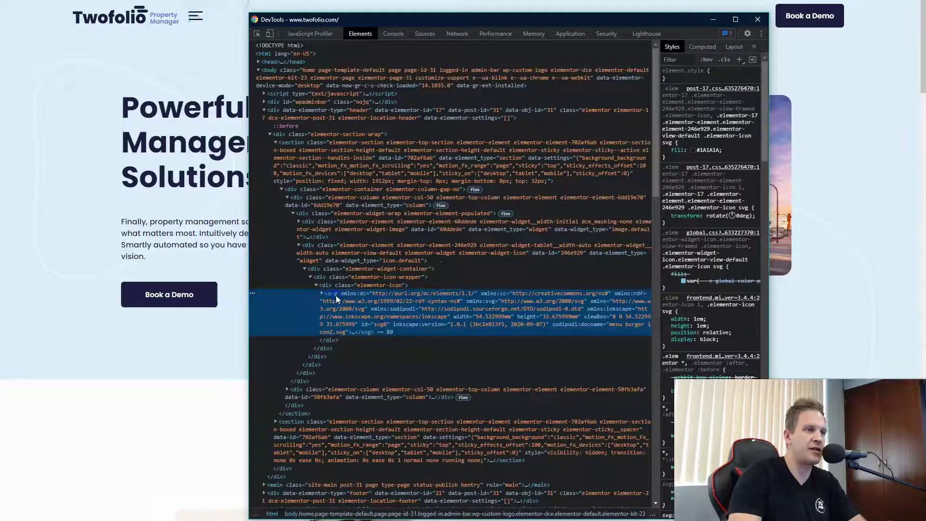
left_click(322, 293)
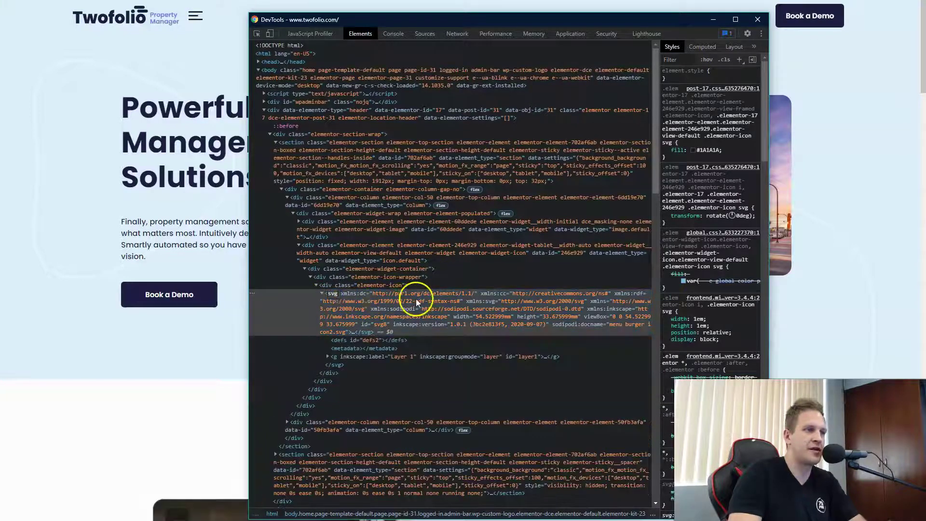
left_click(322, 293)
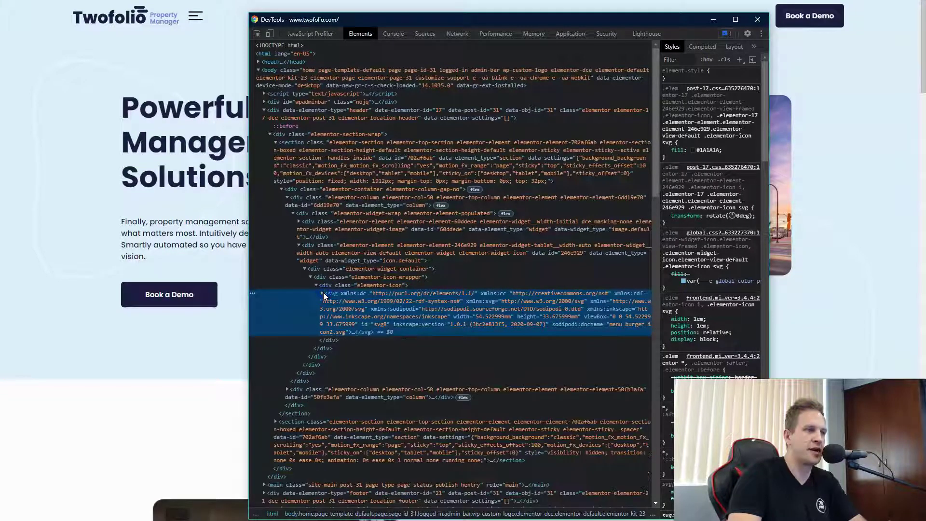
left_click(322, 293)
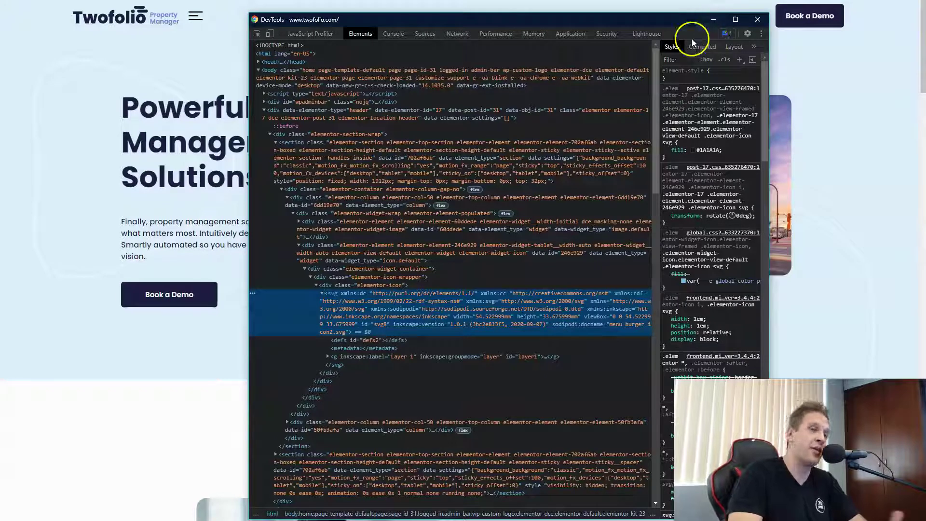
Paste the copied svg markup into the new 120 tab and fit the window on screen.
left_click(759, 20)
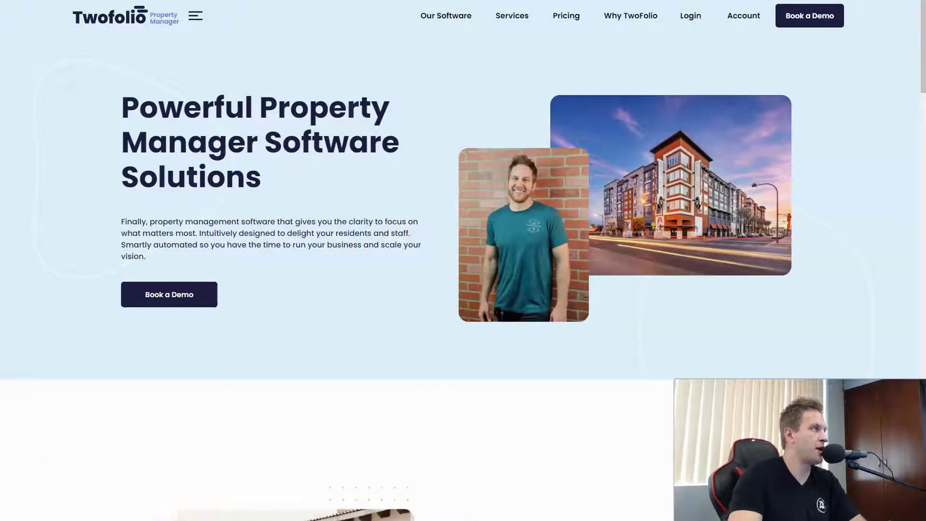
key("alt+Tab")
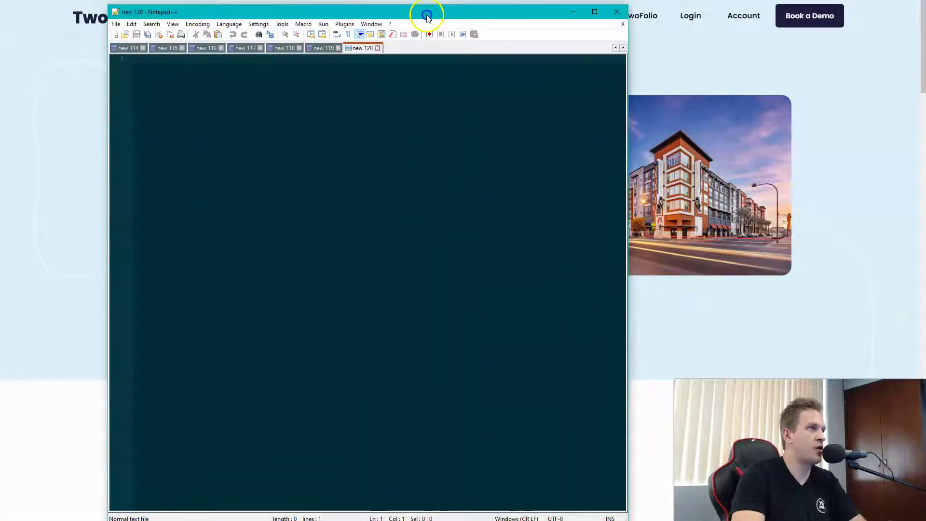
key("ctrl+v")
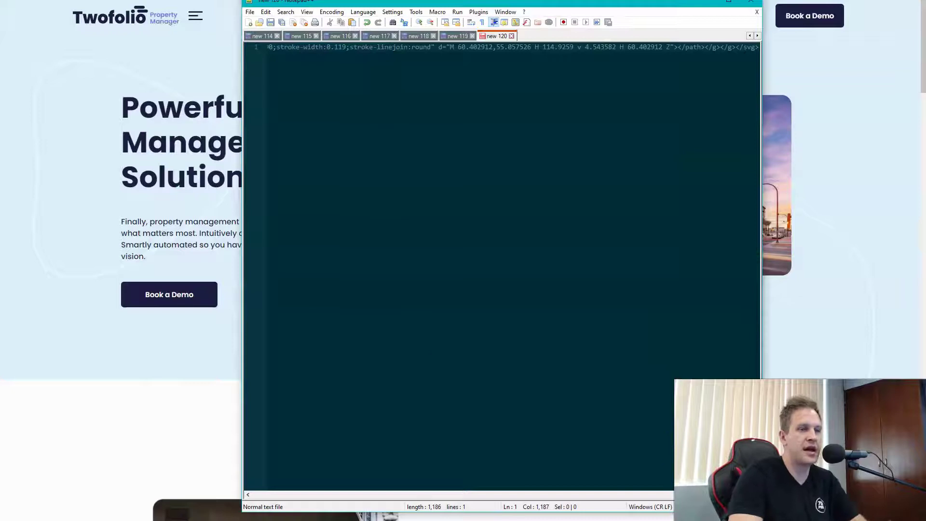
left_click_drag(723, 495, 273, 495)
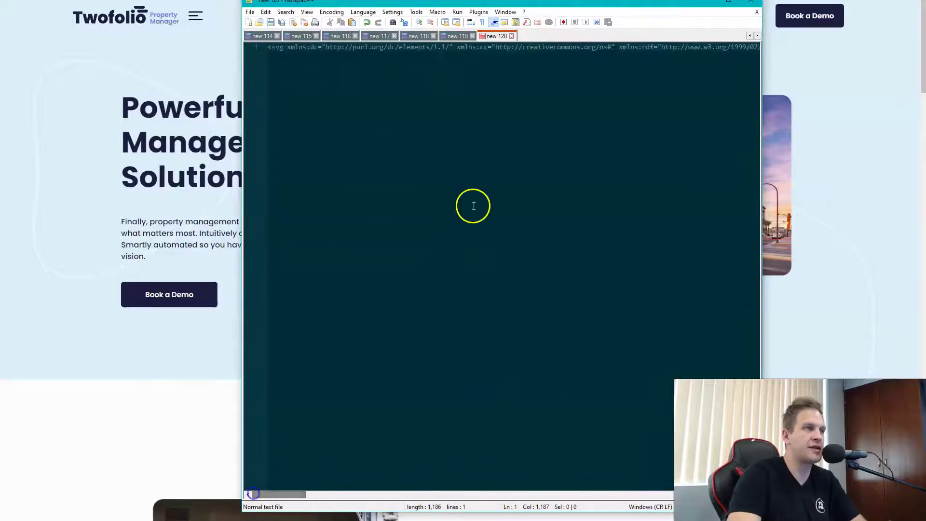
left_click_drag(311, 4, 312, 27)
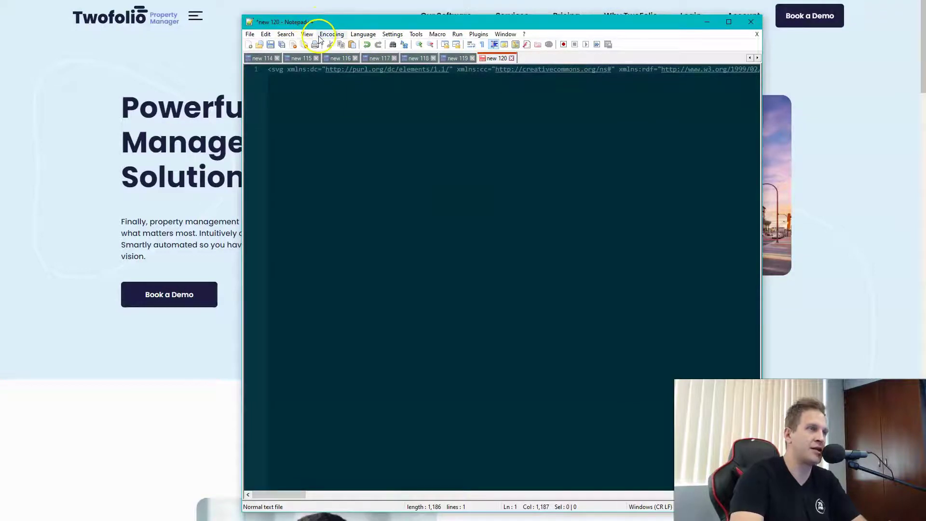
key("End")
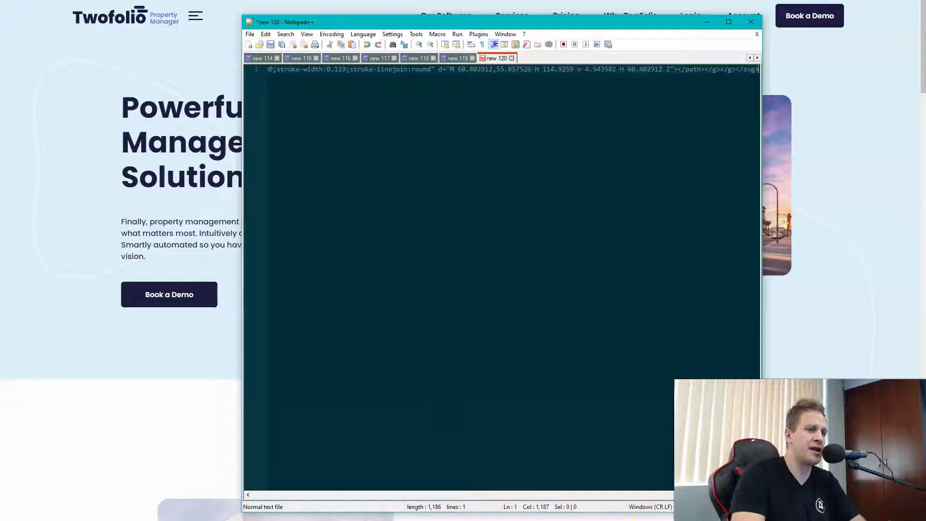
left_click_drag(723, 494, 228, 486)
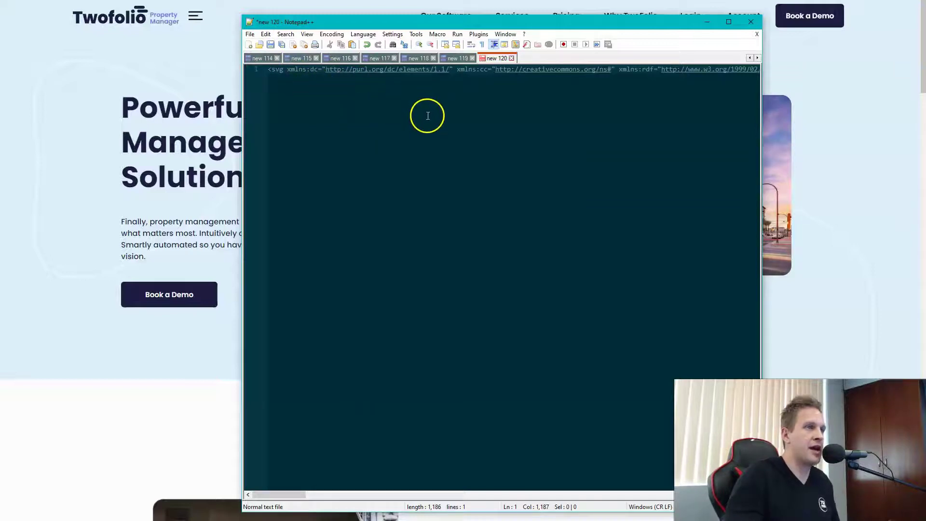
Save the markup to the Downloads folder under the file name menu.svg.
left_click(270, 45)
left_click(285, 127)
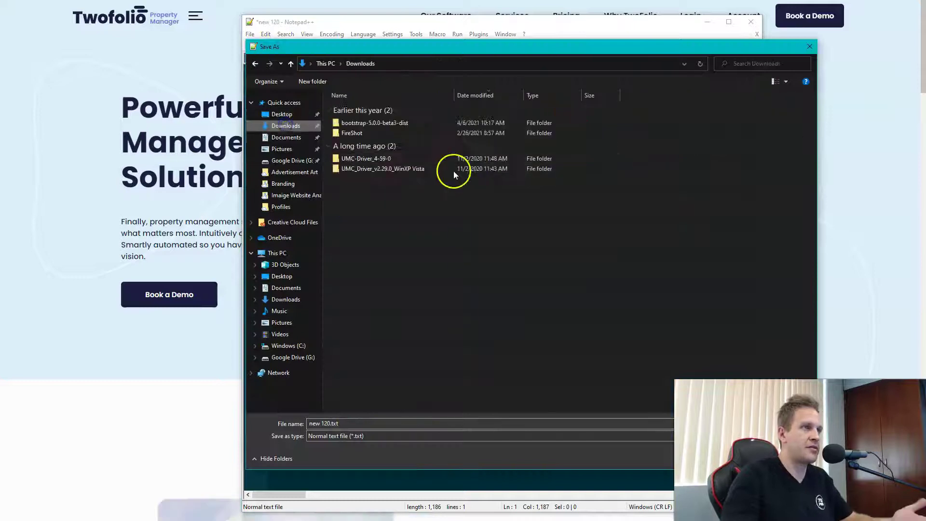
left_click(363, 423)
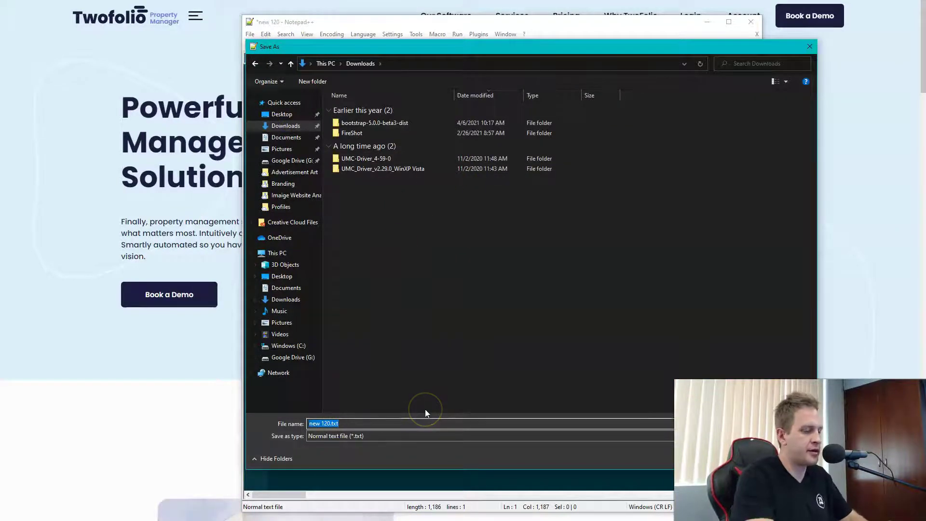
type("menu")
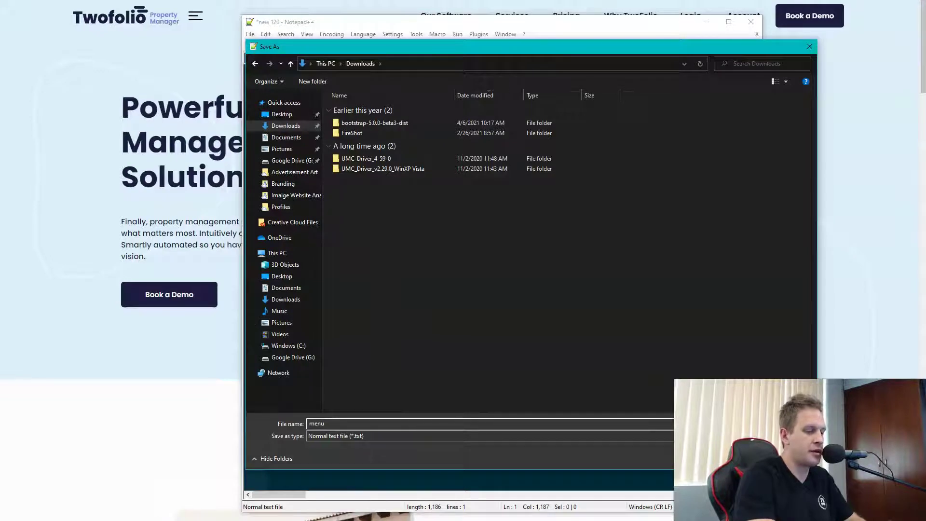
type(".svg")
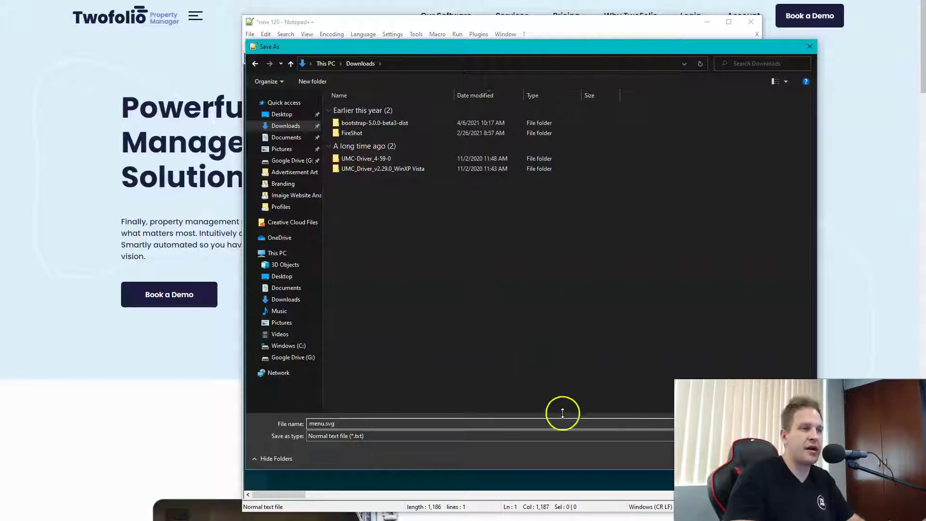
left_click(332, 424)
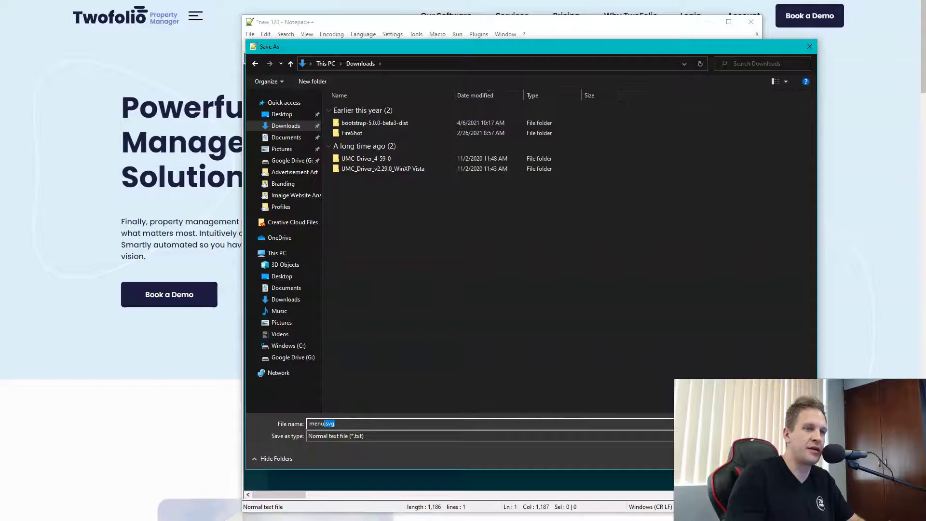
key("Return")
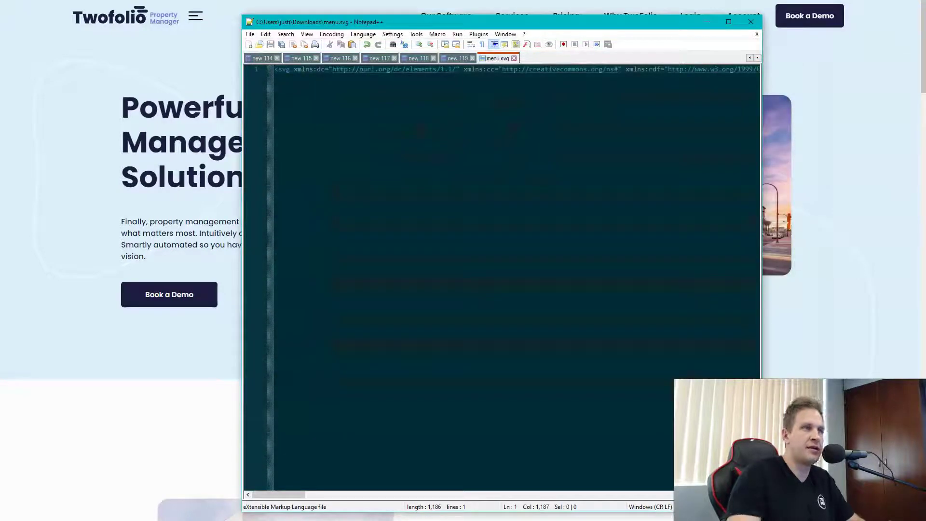
Scroll the svg line back to its start and minimize Notepad++ to reveal the Twofolio page.
left_click(290, 87)
key("shift+End")
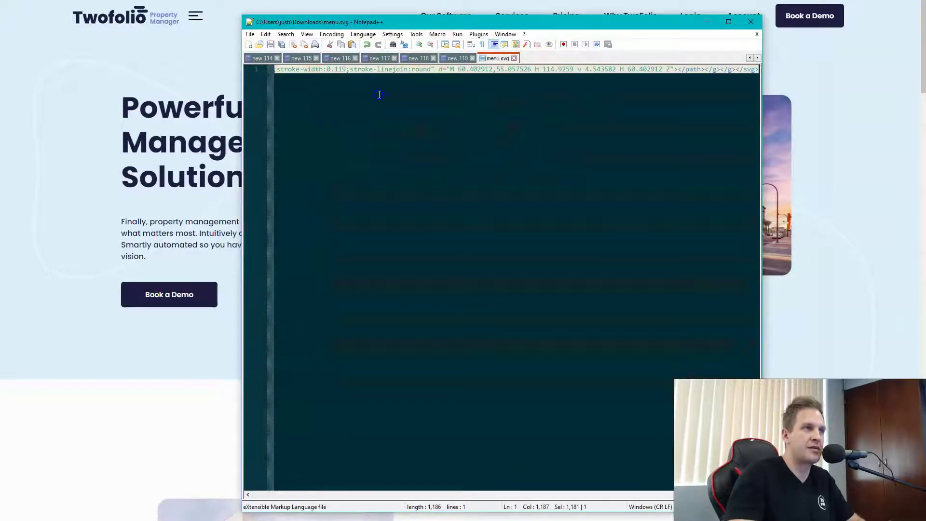
key("Right")
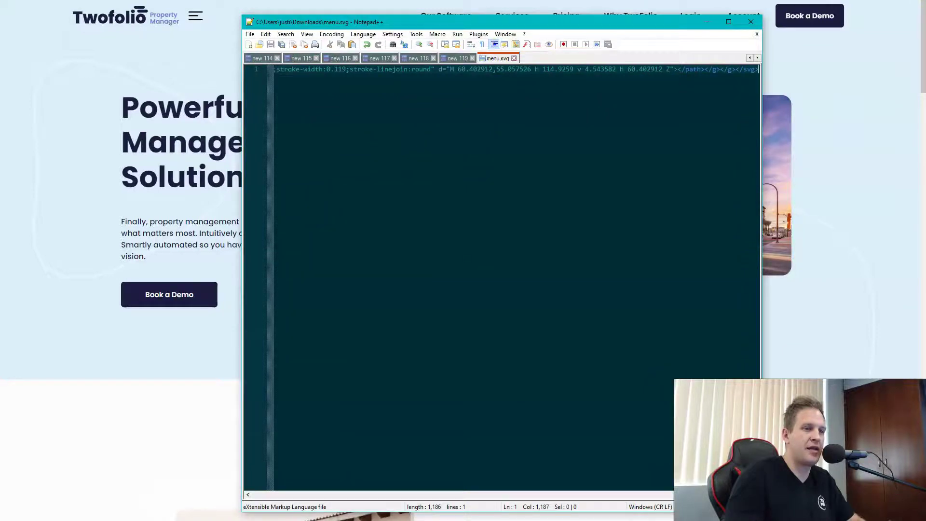
left_click_drag(581, 495, 262, 494)
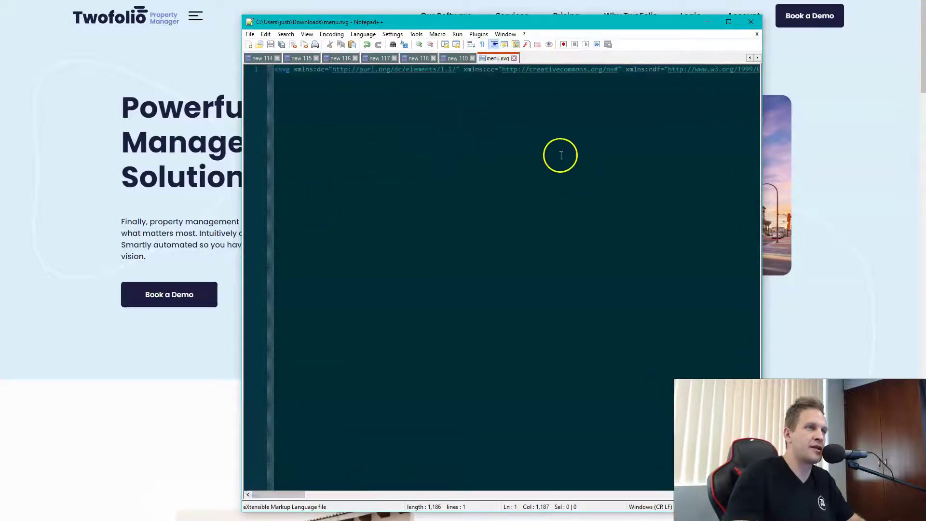
left_click(707, 23)
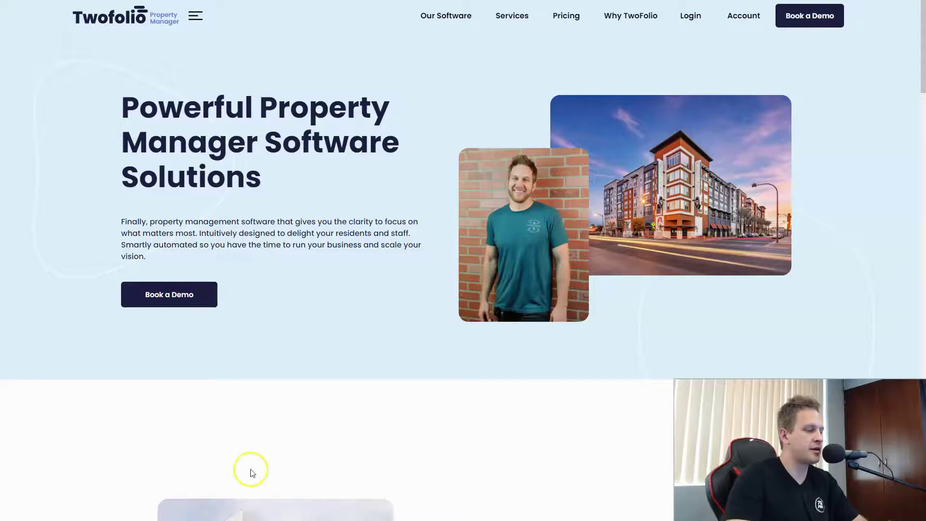
Move the Inkscape window to the top of the screen and bring it in front of Chrome.
key("alt+Tab")
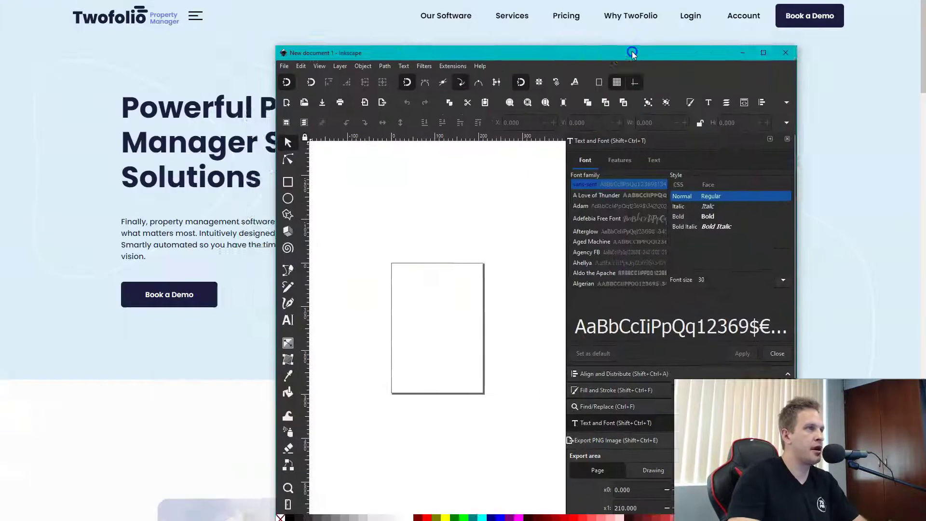
left_click_drag(632, 53, 650, 1)
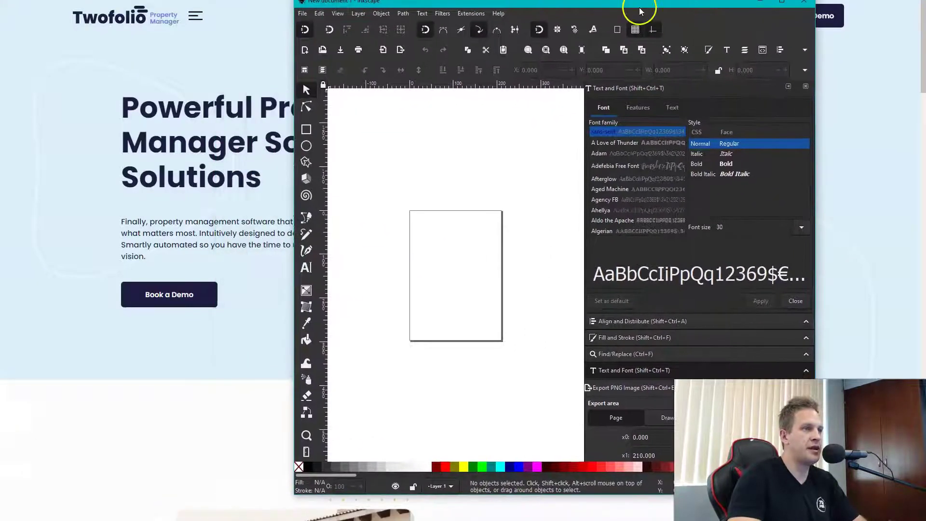
left_click(194, 25)
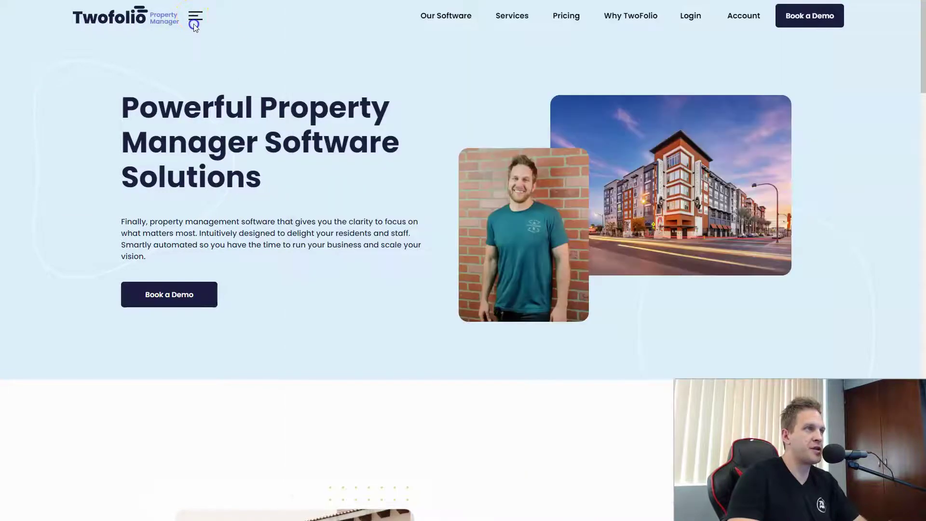
left_click(186, 15)
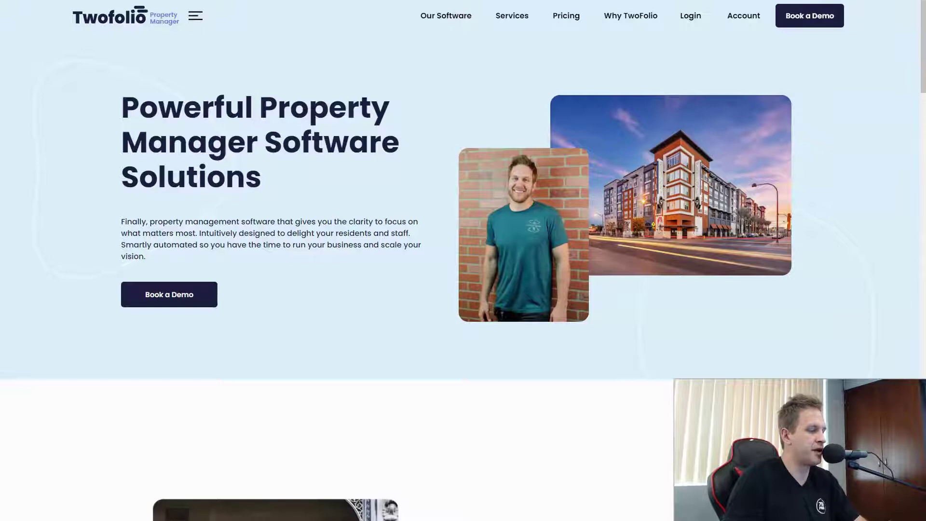
key("alt+Tab")
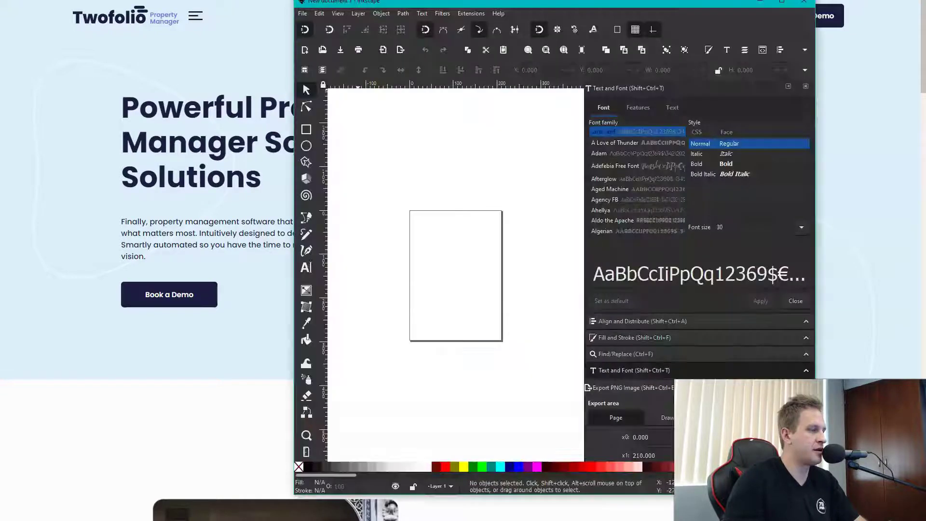
Open menu.svg from This PC > Downloads via File > Open.
left_click(306, 19)
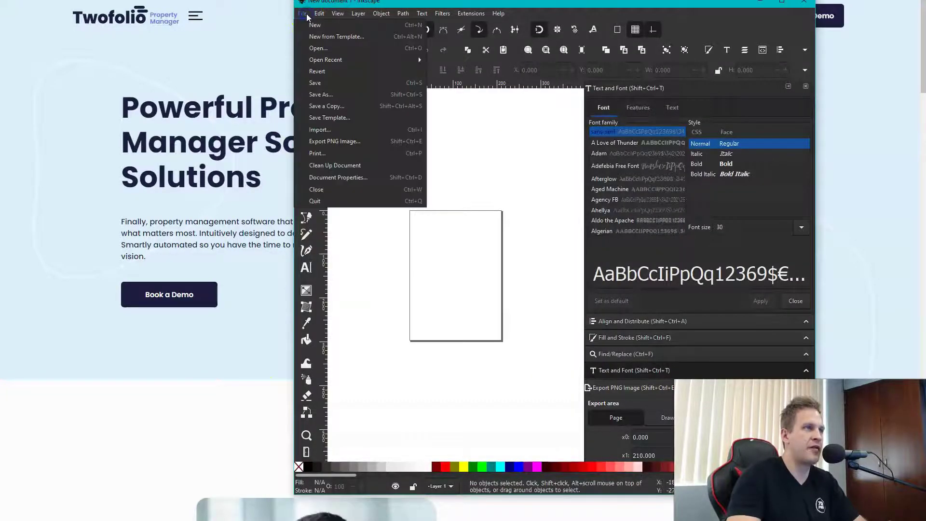
left_click(320, 41)
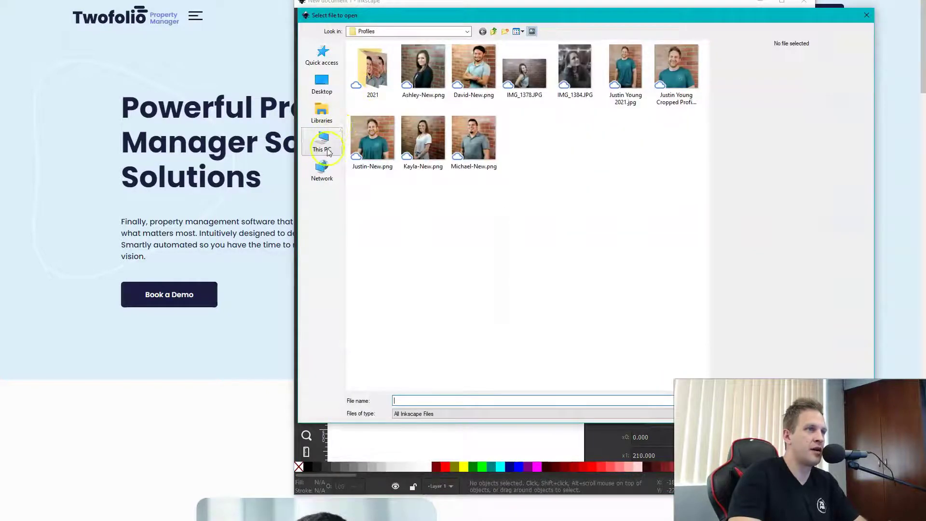
left_click(325, 152)
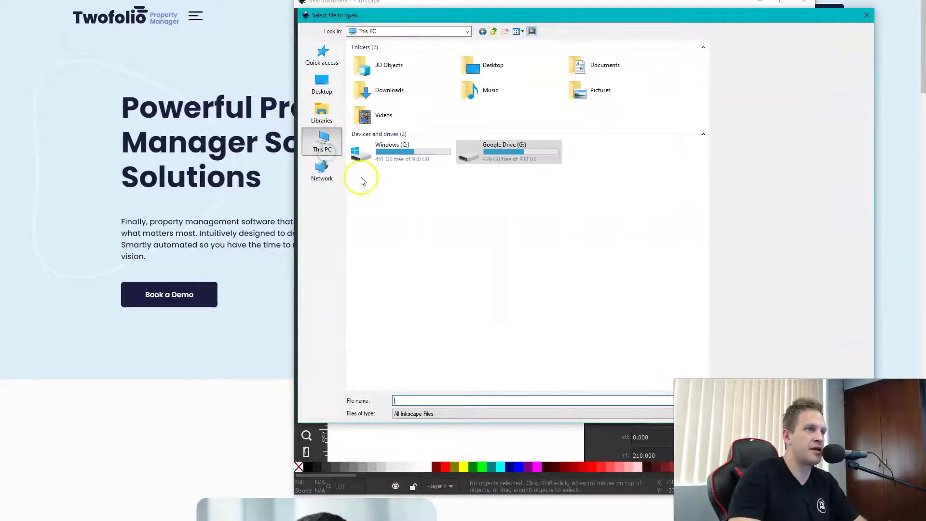
double_click(380, 89)
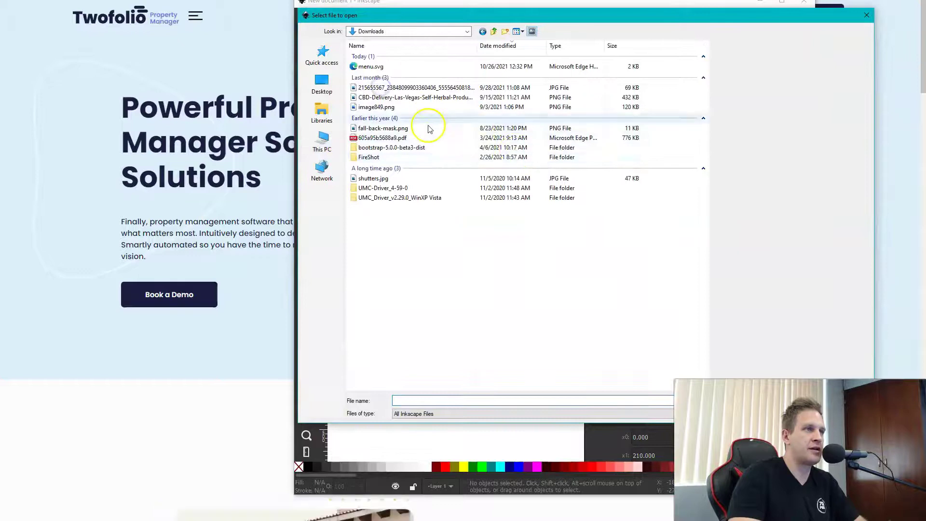
left_click(370, 67)
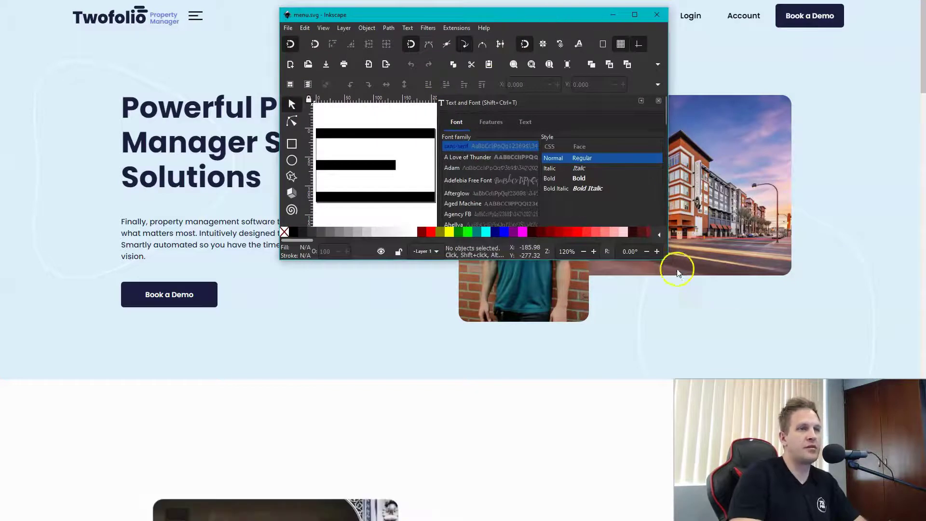
Resize the Inkscape window to fill the whole screen.
left_click_drag(668, 261, 775, 445)
left_click_drag(280, 8, 7, 0)
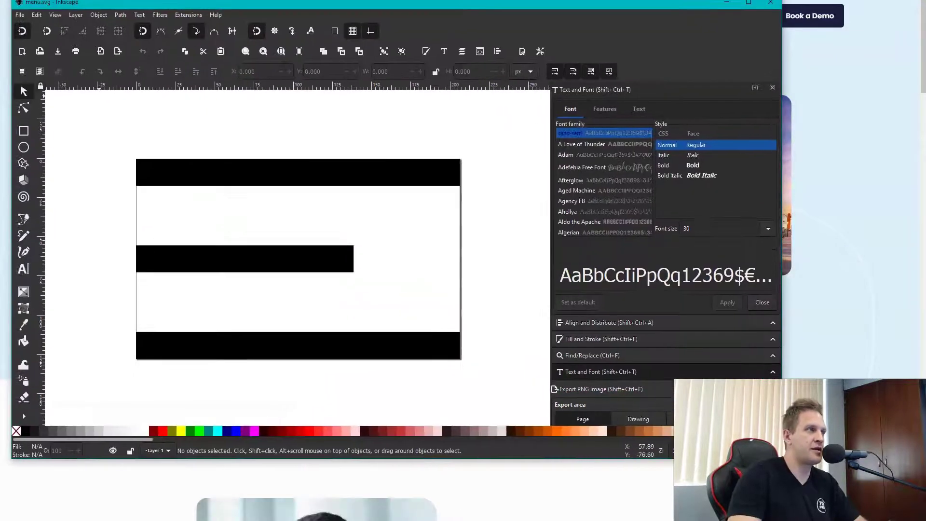
left_click_drag(781, 322, 923, 319)
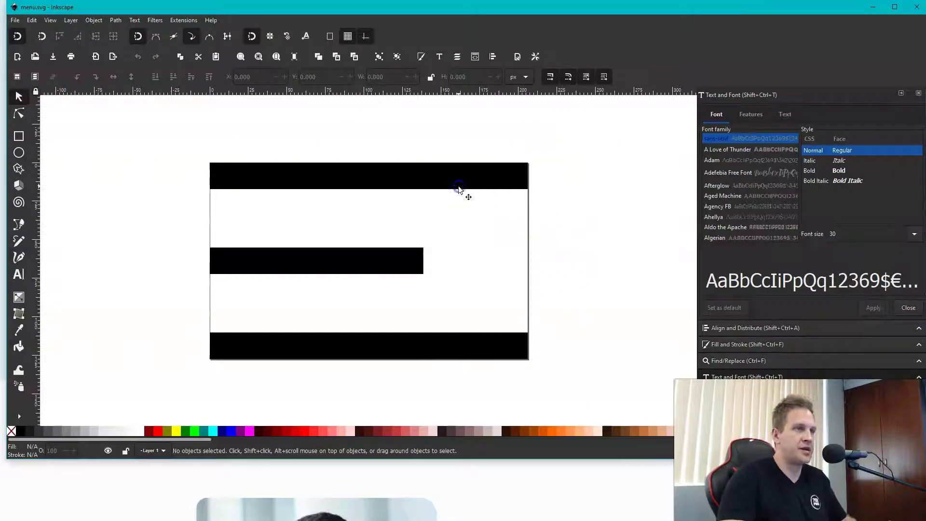
Ungroup the hamburger icon with Ctrl+Shift+G and pick the top bar for node editing.
left_click(327, 185)
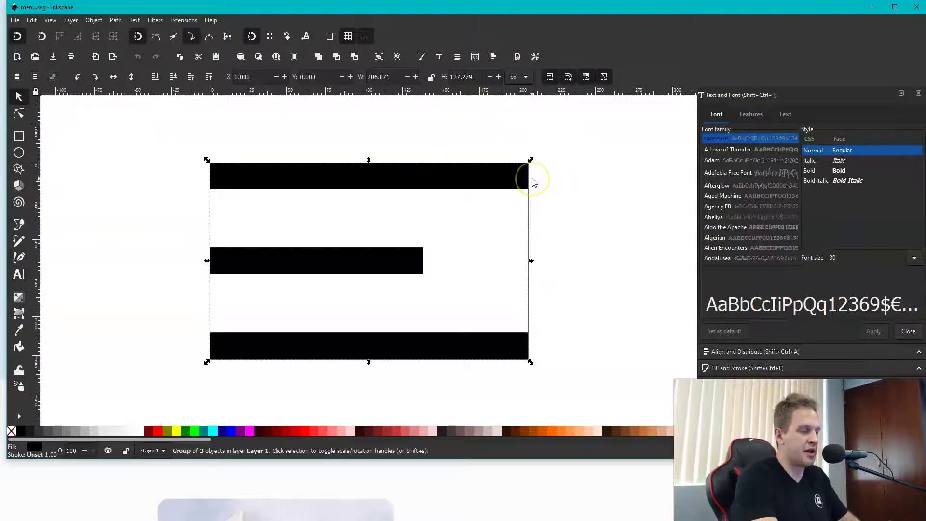
key("shift+ctrl+g")
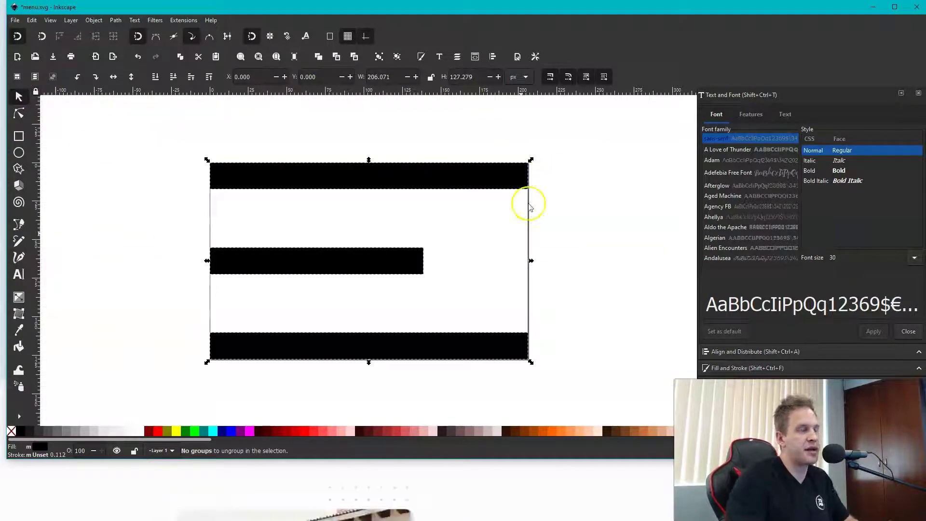
left_click(563, 197)
left_click(475, 183)
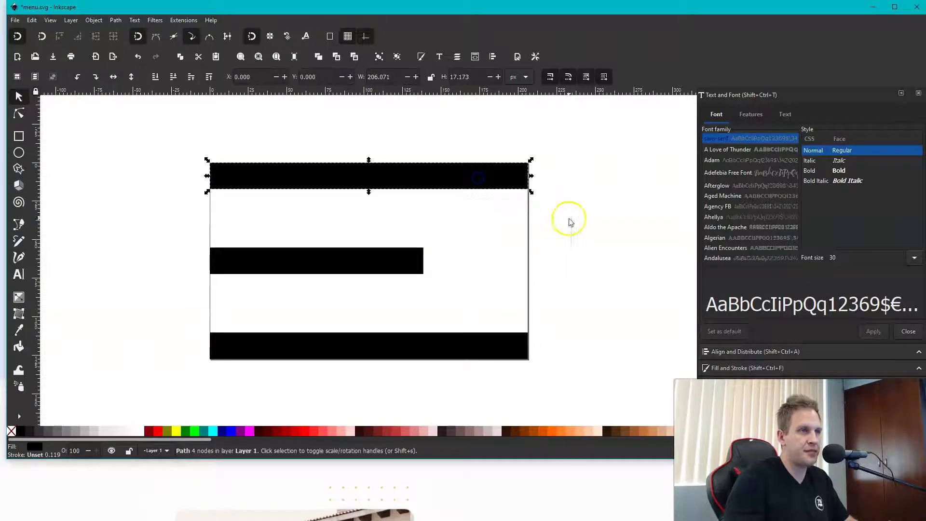
left_click(585, 231)
left_click(480, 184)
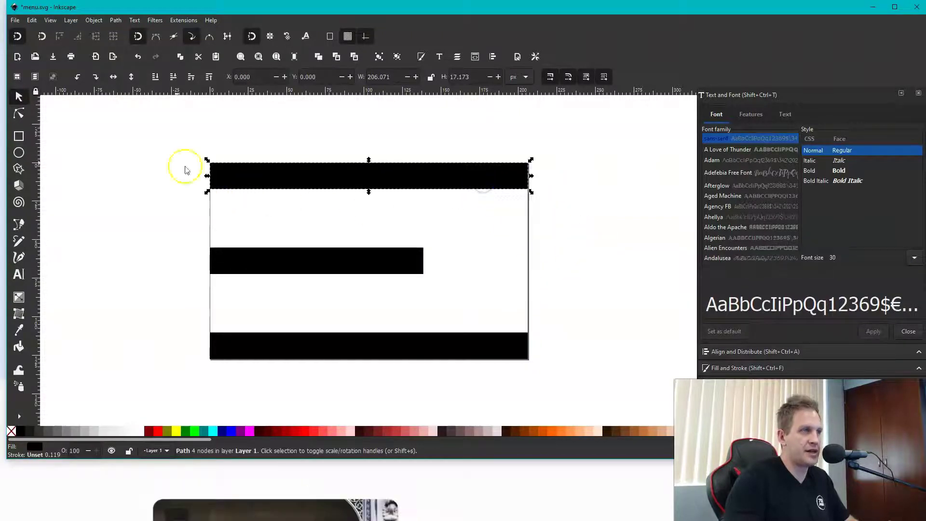
left_click(19, 114)
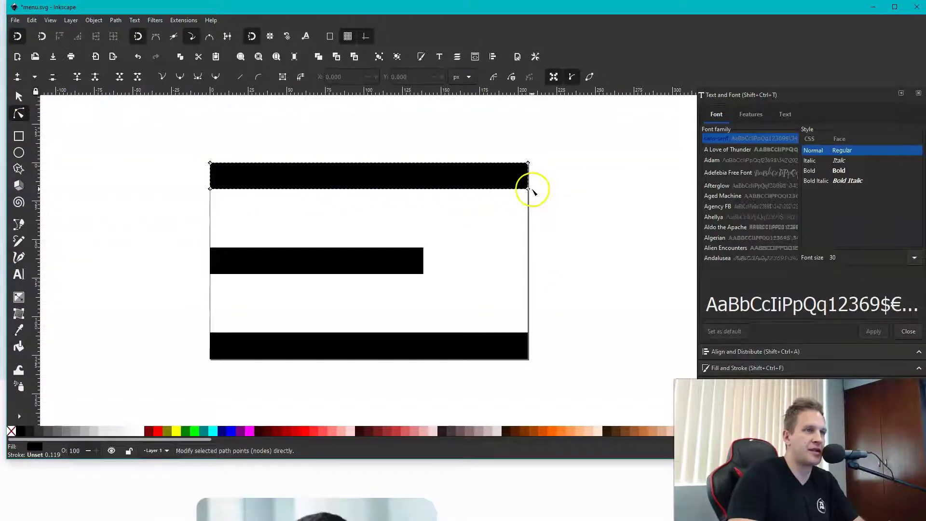
Try slanting the top bar, undo it, and add all three bars to node editing.
left_click_drag(528, 188, 429, 192)
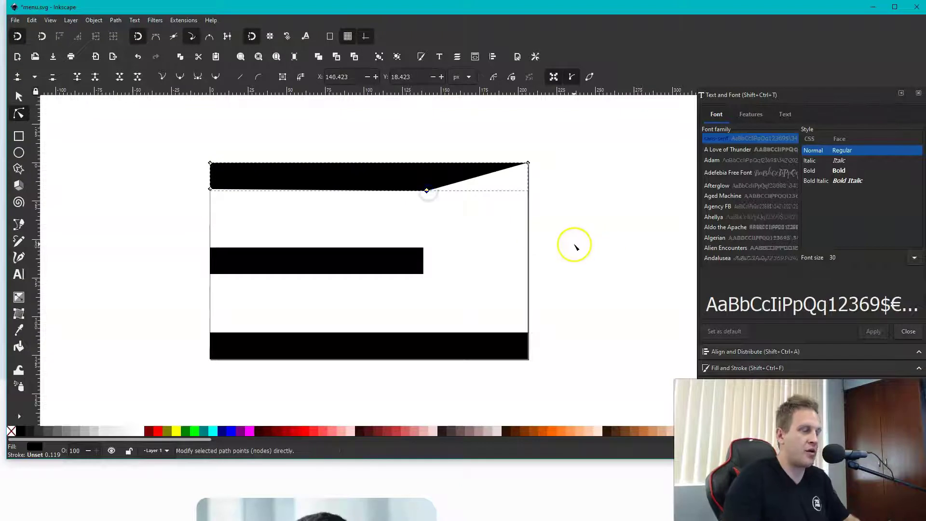
key("ctrl+z")
left_click(396, 263)
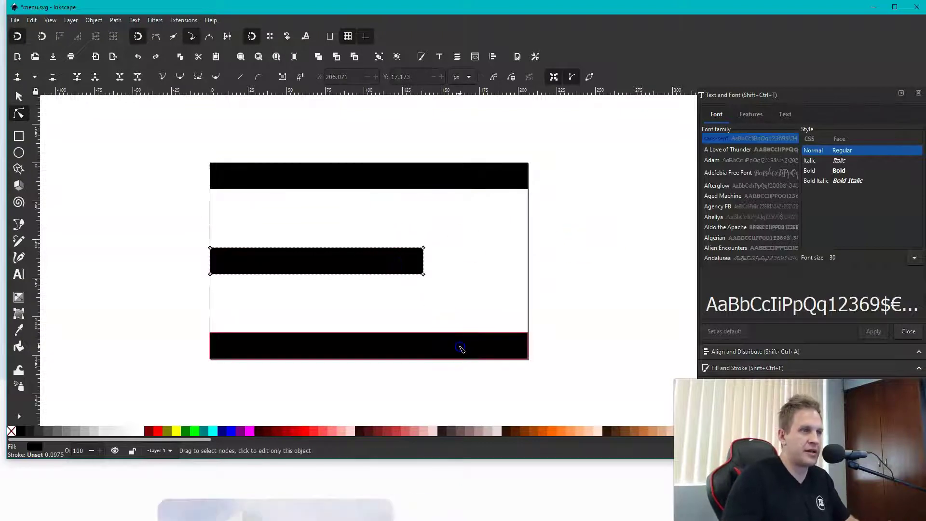
left_click(459, 345, "shift")
left_click(488, 172, "shift")
Box-select the bars' right-end nodes and drag them to reshape the bars rightward.
left_click_drag(569, 376, 378, 147)
mouse_move(528, 188)
left_mouse_down()
mouse_move(505, 202)
mouse_move(521, 201)
left_mouse_up()
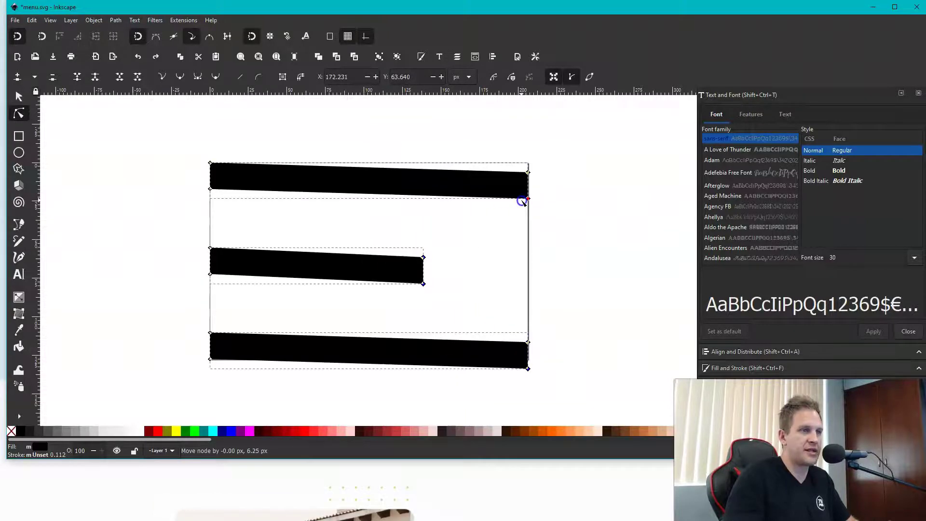
key("ctrl+z")
key("ctrl+z")
key("ctrl+z")
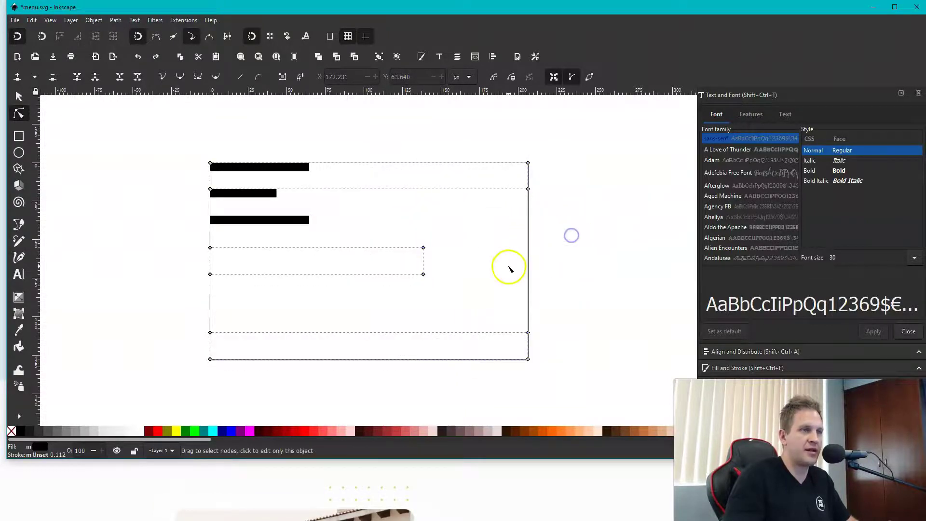
scroll(519, 257, "up", 1)
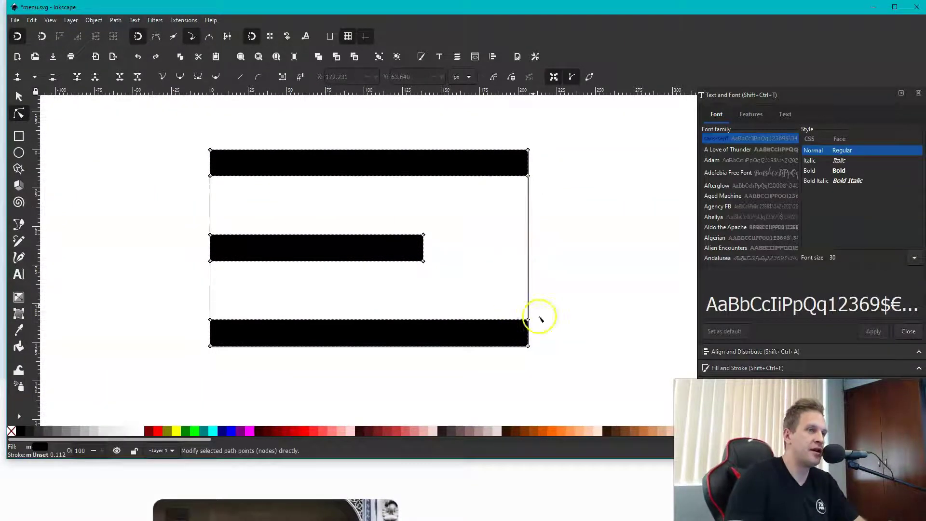
left_click_drag(593, 379, 380, 124)
left_click_drag(424, 241, 520, 241)
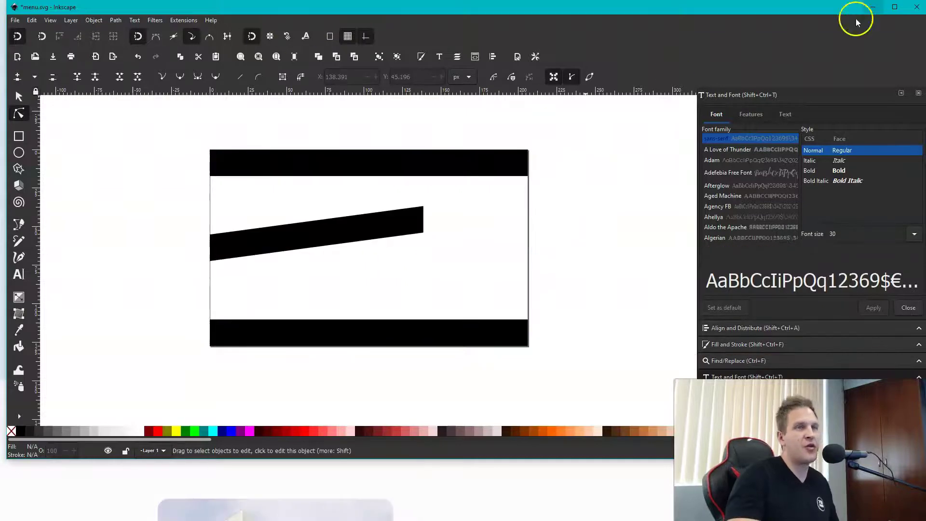
Minimize Inkscape and drag across the hamburger icon on the Twofolio homepage.
left_click(874, 9)
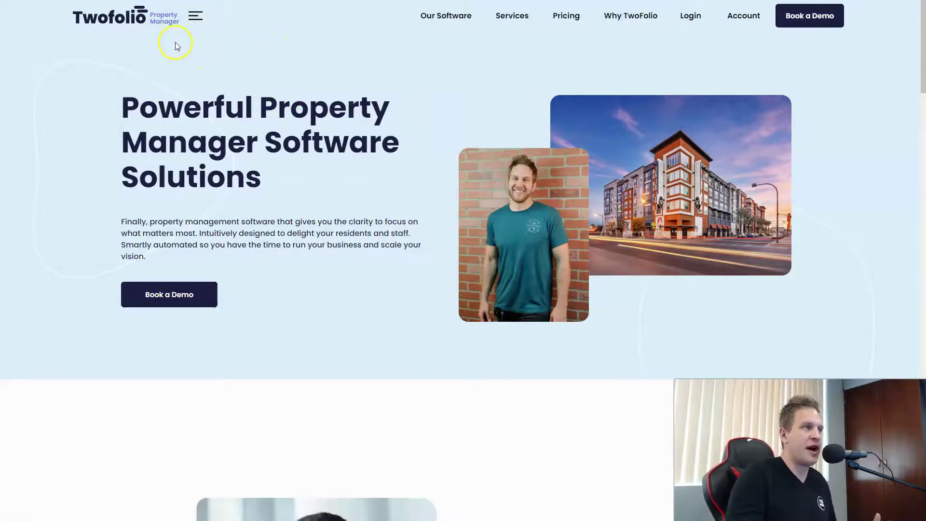
left_click_drag(130, 17, 244, 45)
left_click_drag(147, 21, 259, 46)
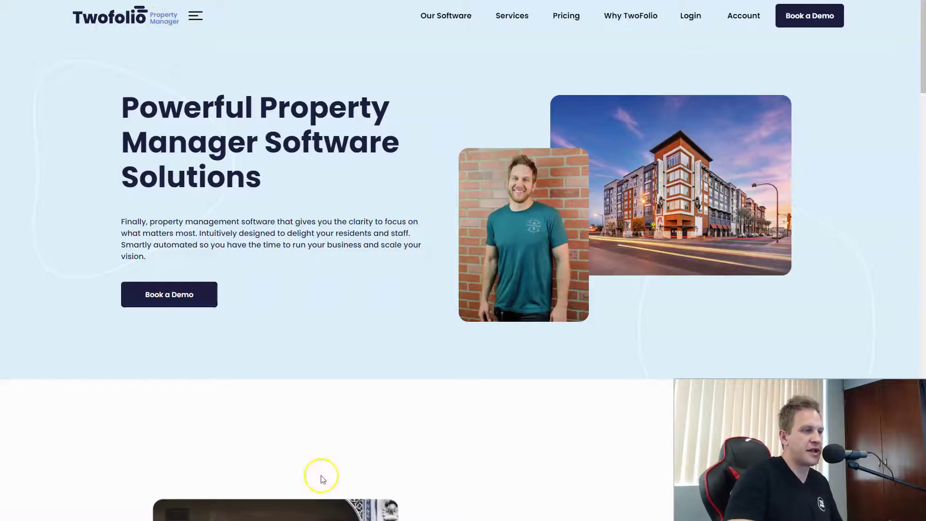
With the Node tool, drag the slanted middle bar's lower-right node right and down into a tapered wedge.
key("alt+Tab")
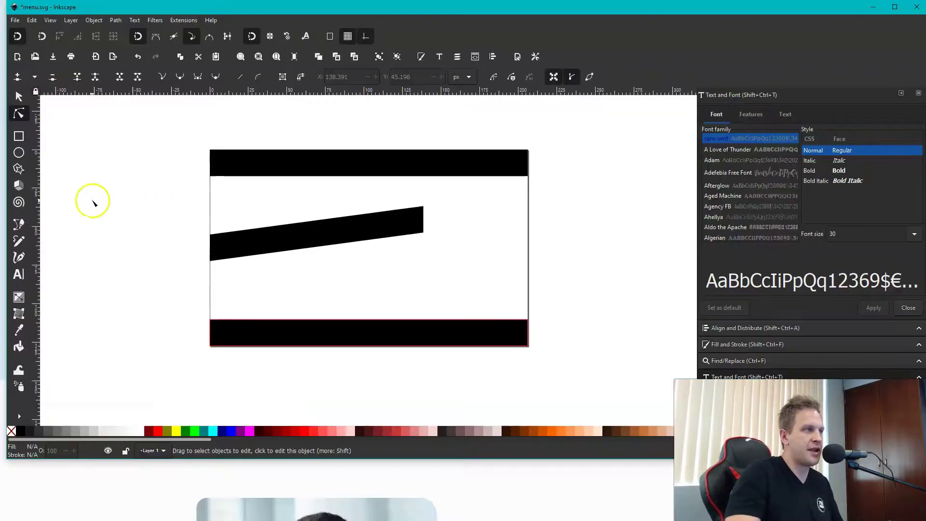
left_click(18, 114)
left_click(424, 230)
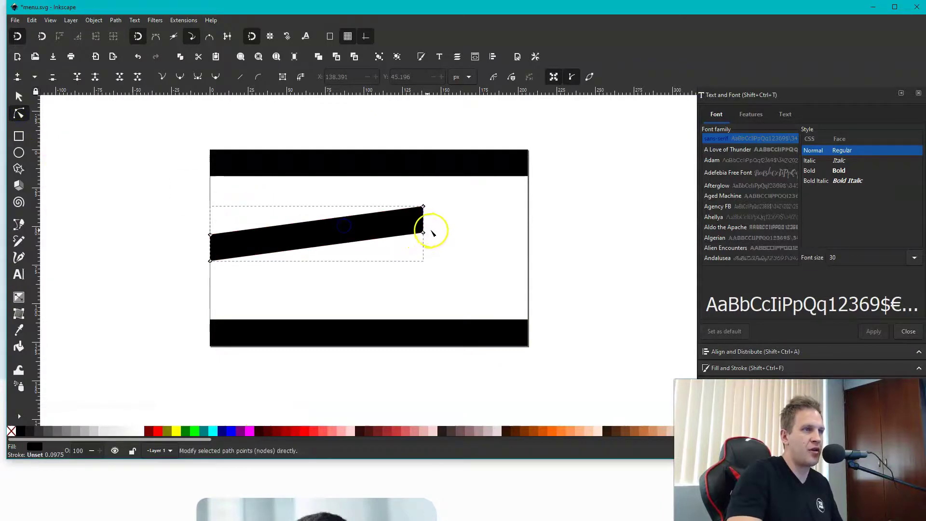
left_click_drag(423, 233, 459, 251)
left_click(537, 255)
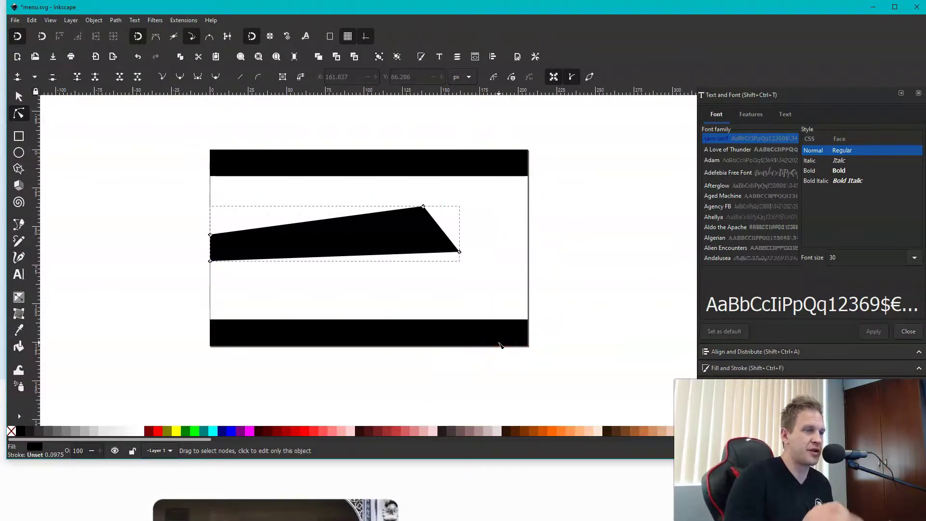
left_click(870, 9)
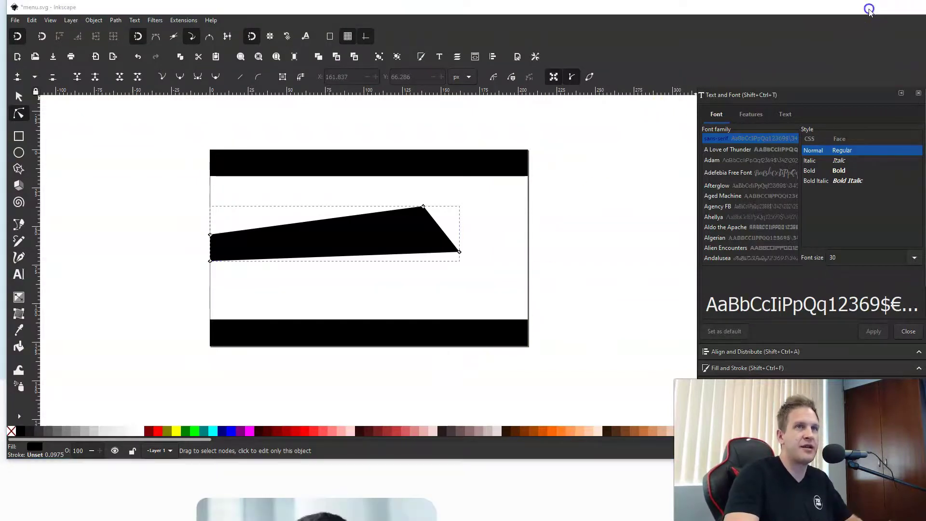